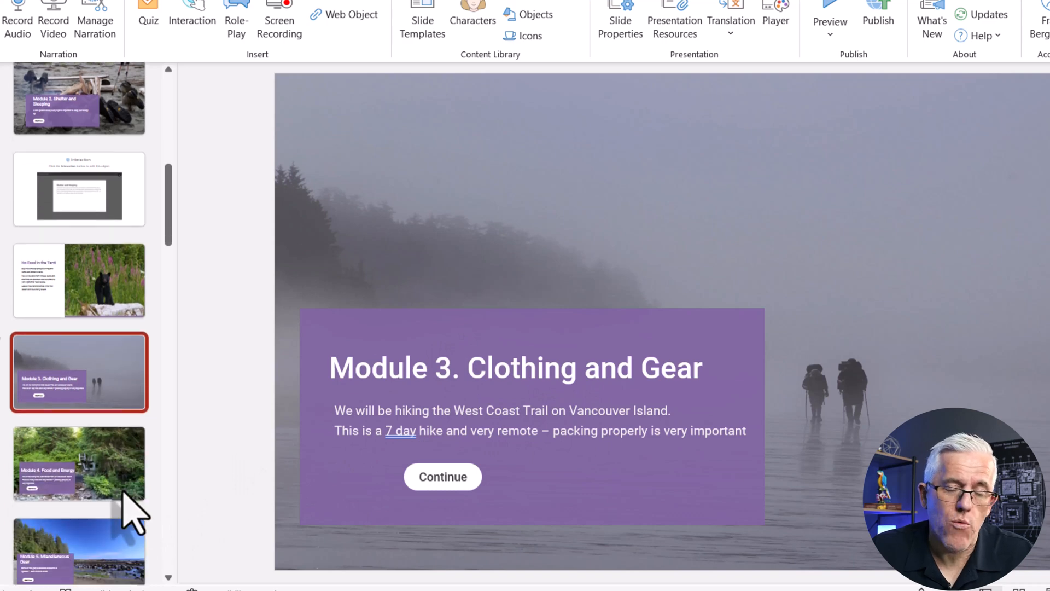
# Add a new slide after the Module 3 Clothing and Gear slide and start a new iSpring Visuals interaction for it
pyautogui.rightClick(104, 362)
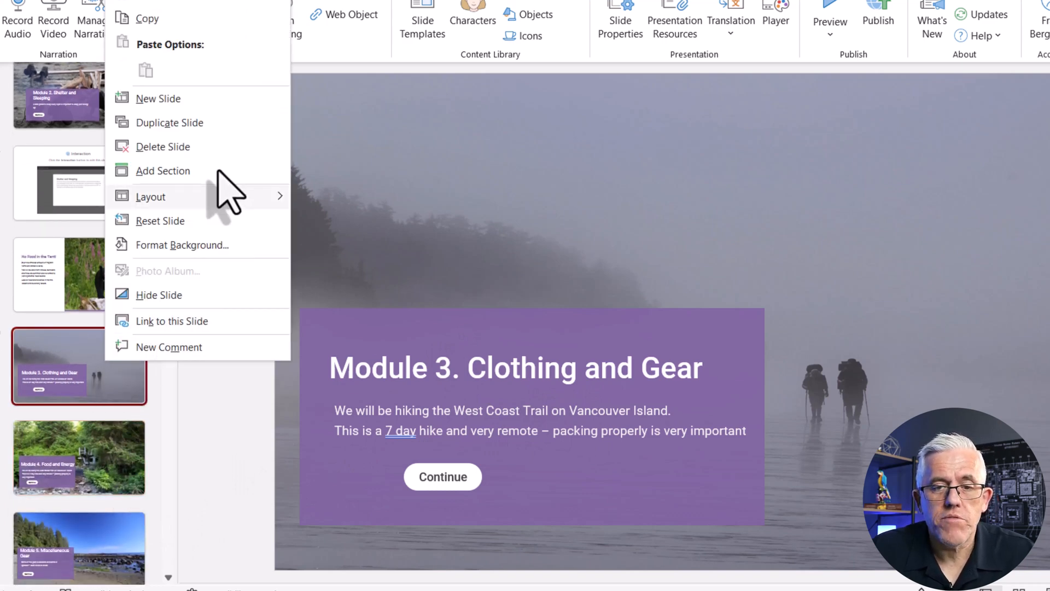
pyautogui.click(175, 100)
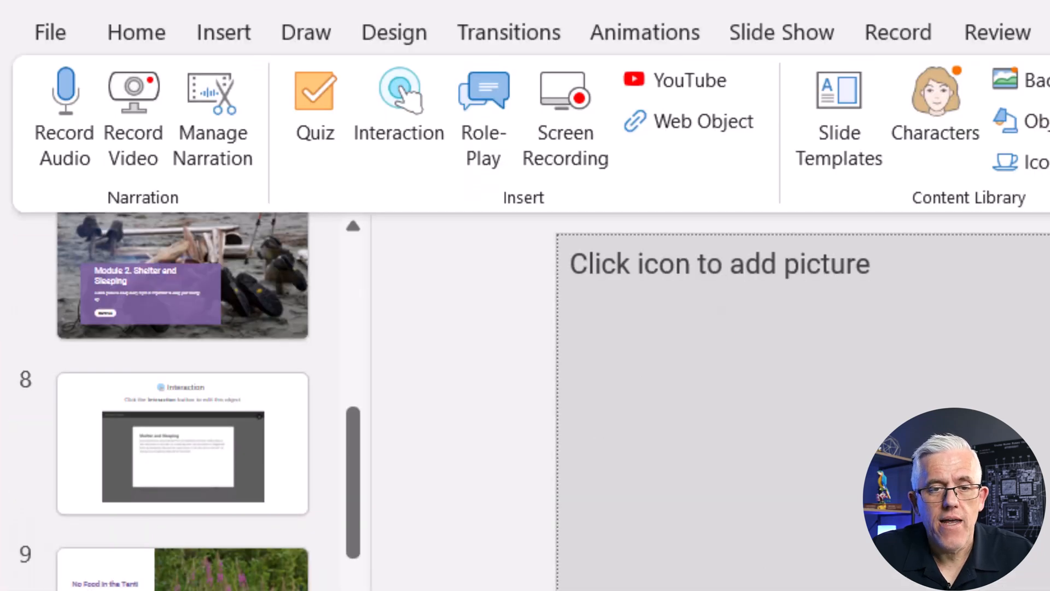
pyautogui.click(403, 90)
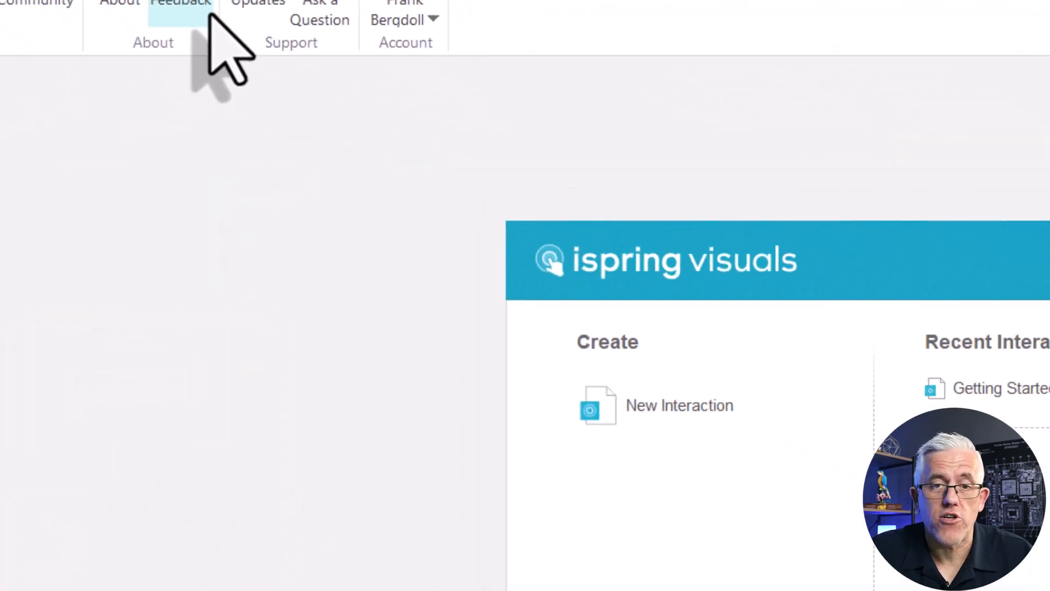
pyautogui.click(304, 218)
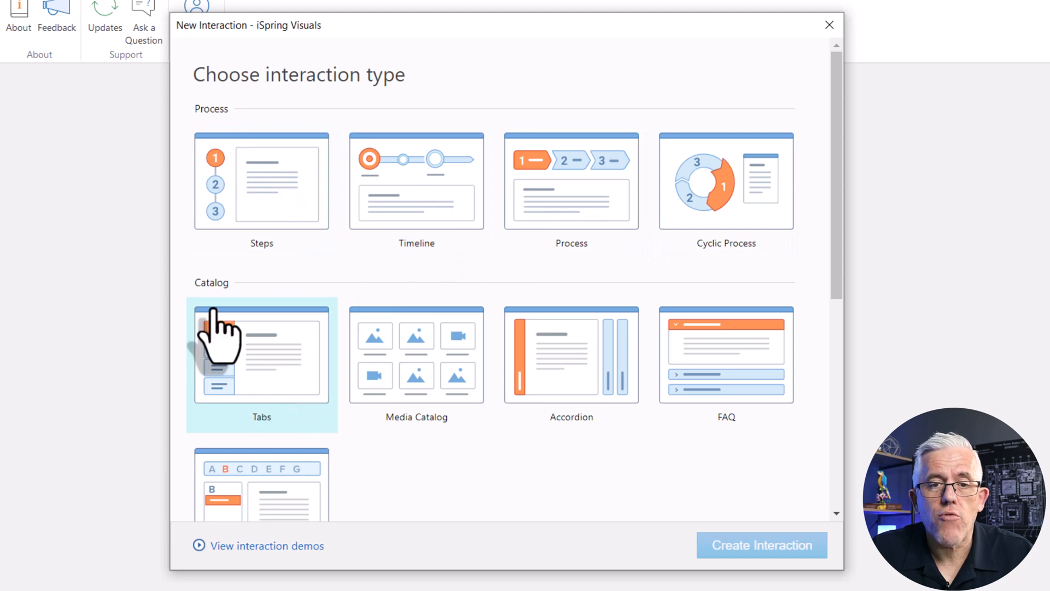
# Create a Labeled Graphic interaction from the Annotation types
pyautogui.scroll(-3, 215, 328)
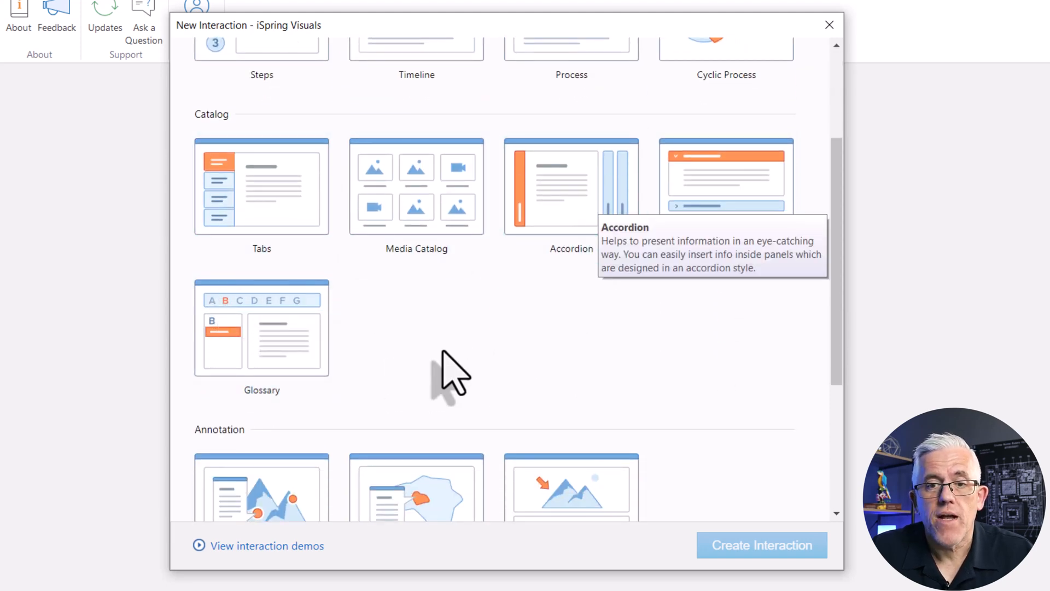
pyautogui.scroll(-4, 506, 298)
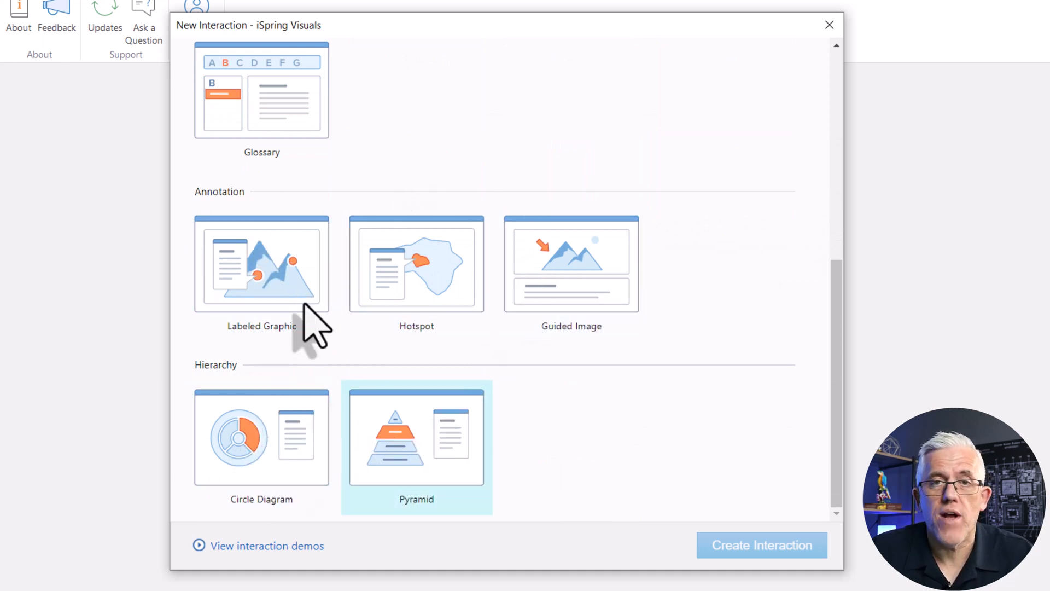
pyautogui.click(435, 278)
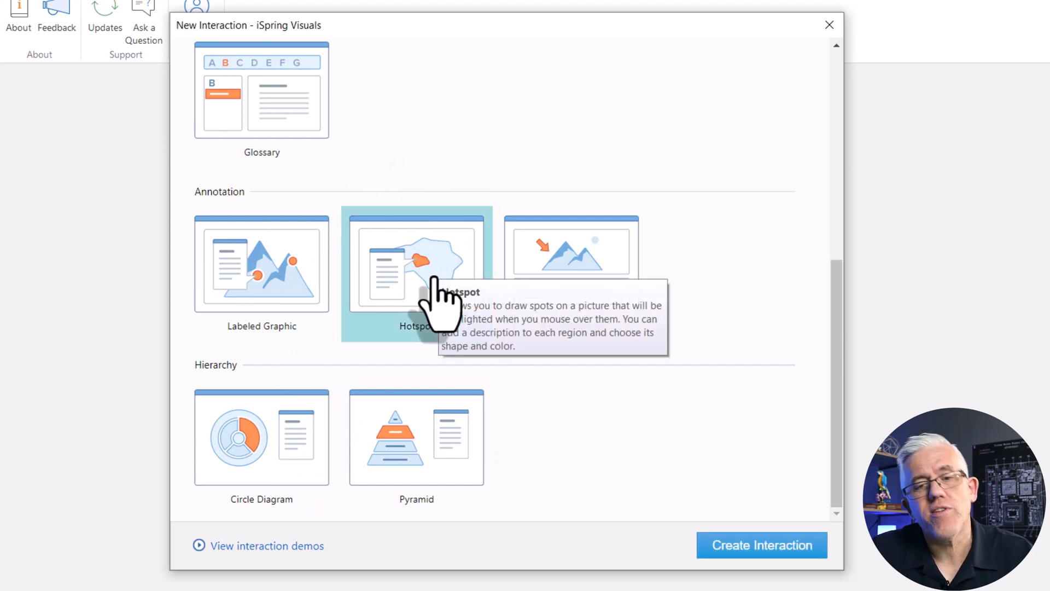
pyautogui.click(274, 301)
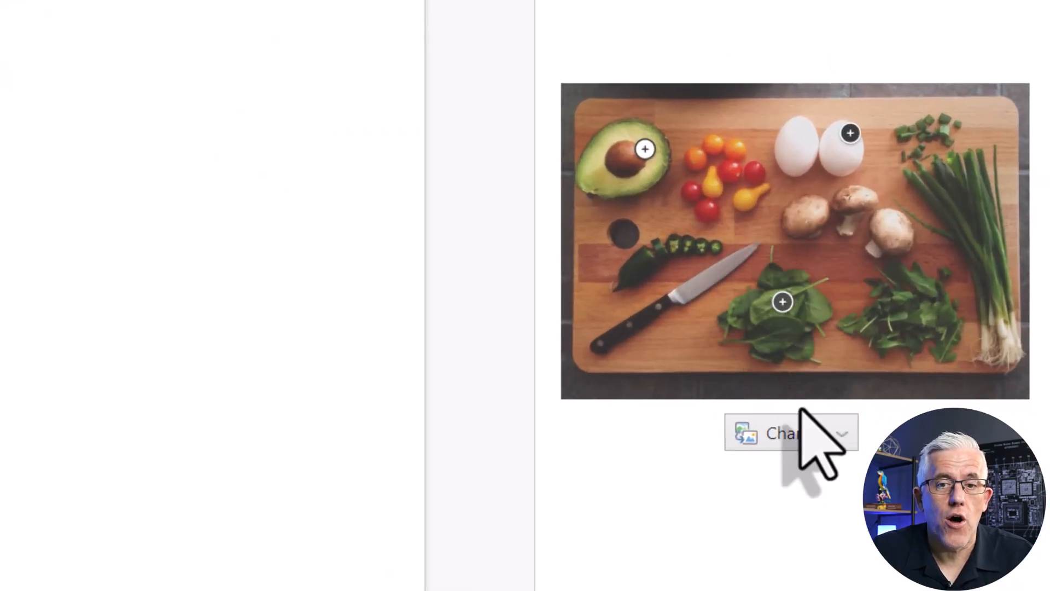
# Replace the sample picture with the equipment-for-hiking-on-a-wooden-floor photo and move the first label's marker onto the hiking boots
pyautogui.click(796, 472)
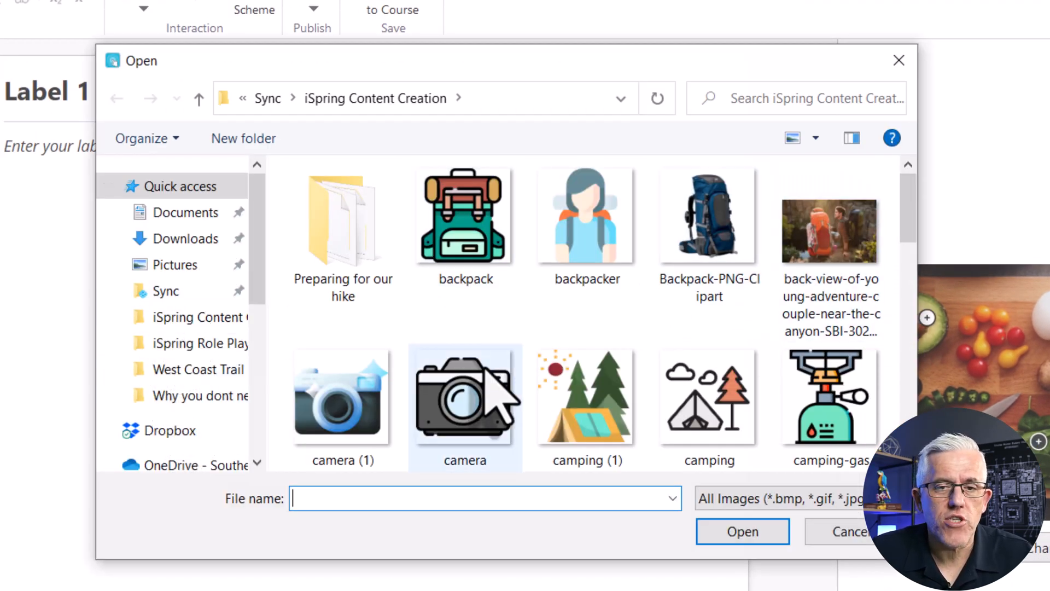
pyautogui.scroll(-3, 708, 382)
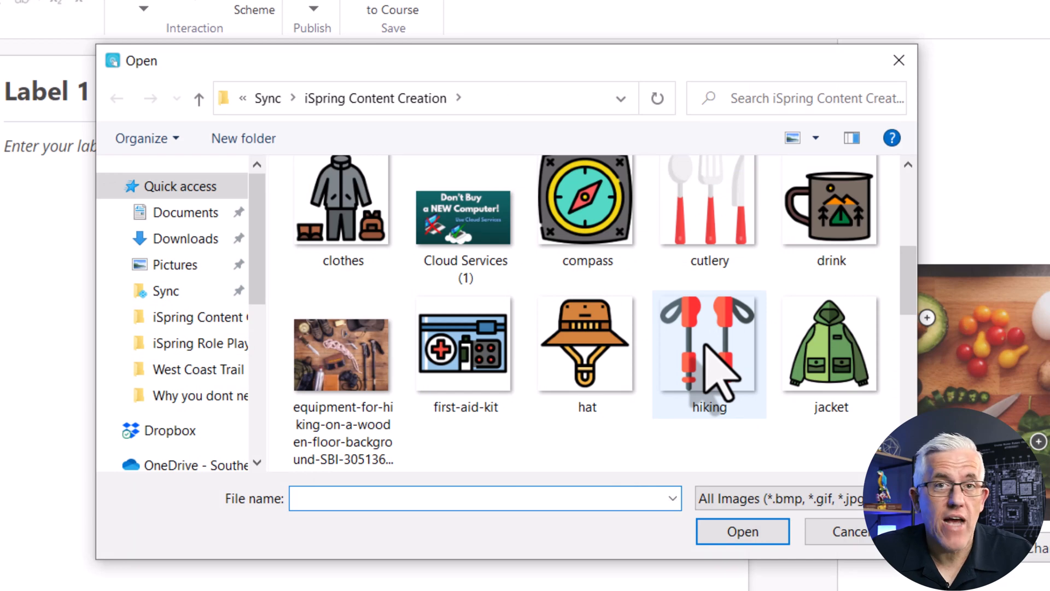
pyautogui.click(711, 531)
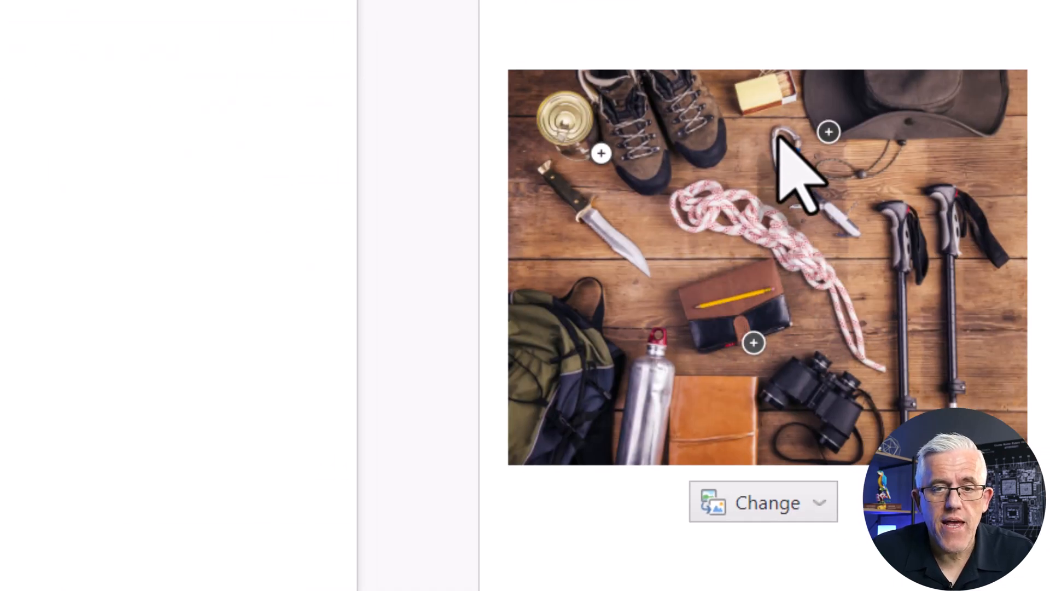
pyautogui.moveTo(602, 153)
pyautogui.mouseDown()
pyautogui.moveTo(686, 198)
pyautogui.moveTo(606, 214)
pyautogui.moveTo(679, 199)
pyautogui.moveTo(645, 188)
pyautogui.moveTo(642, 222)
pyautogui.moveTo(665, 147)
pyautogui.mouseUp()
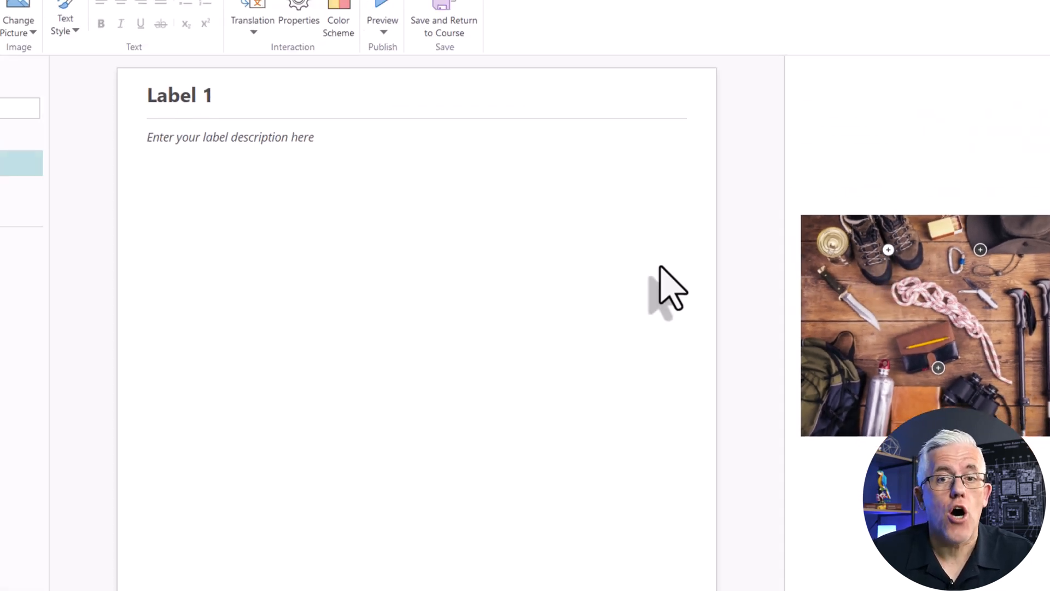
# Enable the introduction page and title it "Some Gear for the Hike"
pyautogui.click(46, 285)
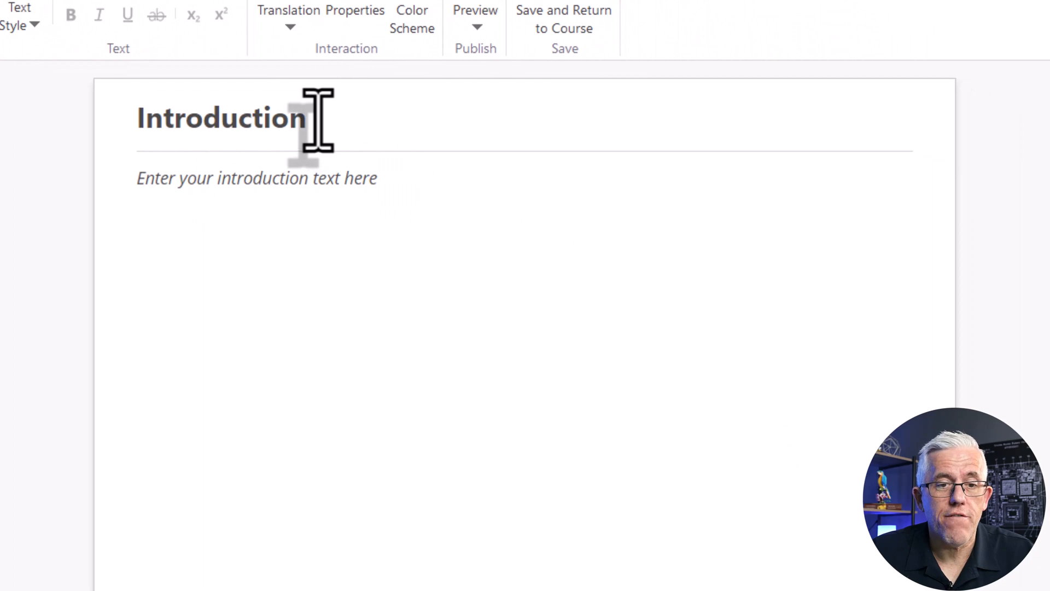
pyautogui.doubleClick(317, 119)
pyautogui.write('Some Gear for the Hike')
# Enter the introduction text "What gear will we need on our hike. Click the links on this image to learn more about each item."
pyautogui.click(338, 207)
pyautogui.write('What ')
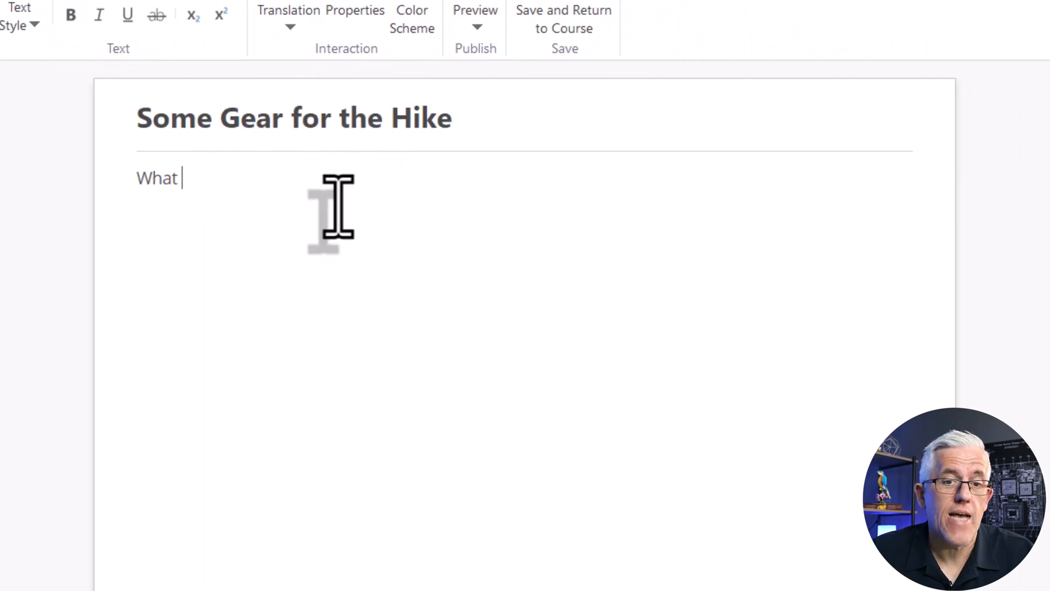
pyautogui.write('gear will we need on our hike. Click the links on this image to learn more about each item.')
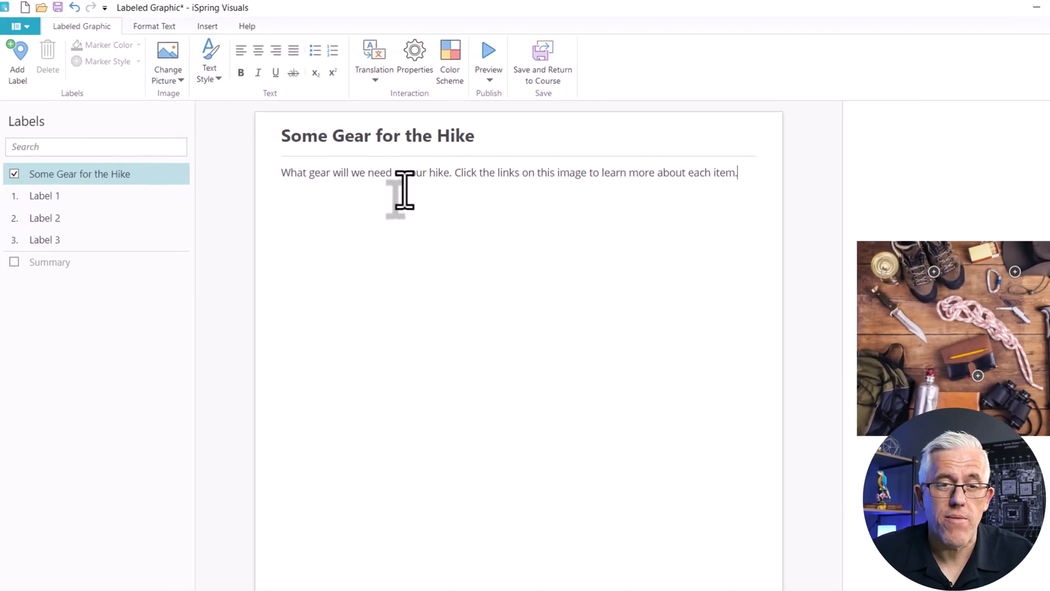
# Nudge the three label markers so they sit on the boots, just below the hat and on the wallet
pyautogui.click(126, 198)
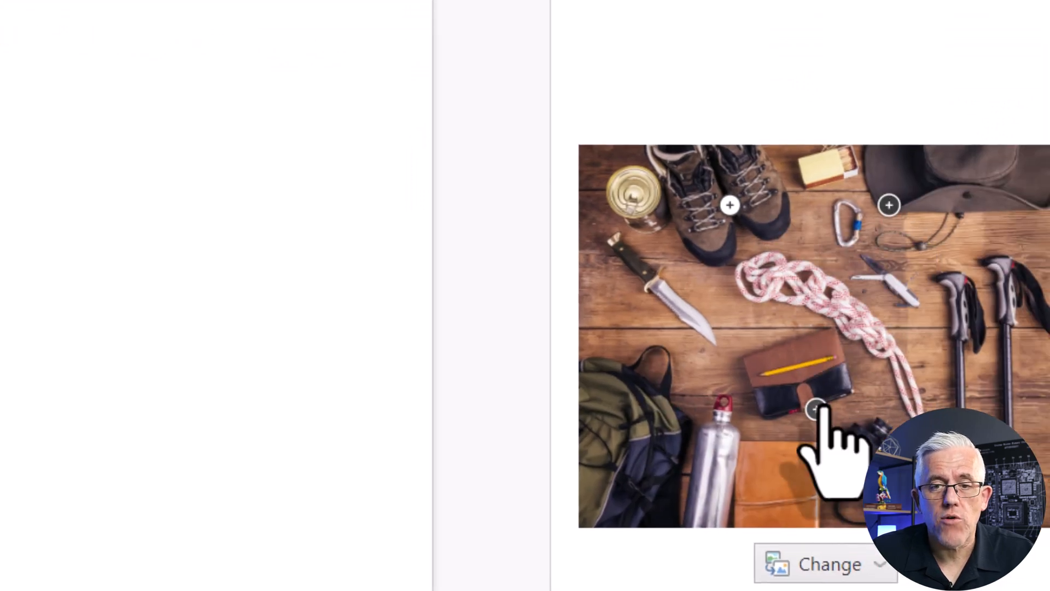
pyautogui.moveTo(810, 424)
pyautogui.mouseDown()
pyautogui.moveTo(776, 421)
pyautogui.moveTo(808, 395)
pyautogui.moveTo(805, 362)
pyautogui.moveTo(810, 389)
pyautogui.mouseUp()
pyautogui.moveTo(889, 205); pyautogui.dragTo(897, 225)
pyautogui.moveTo(730, 210); pyautogui.dragTo(729, 200)
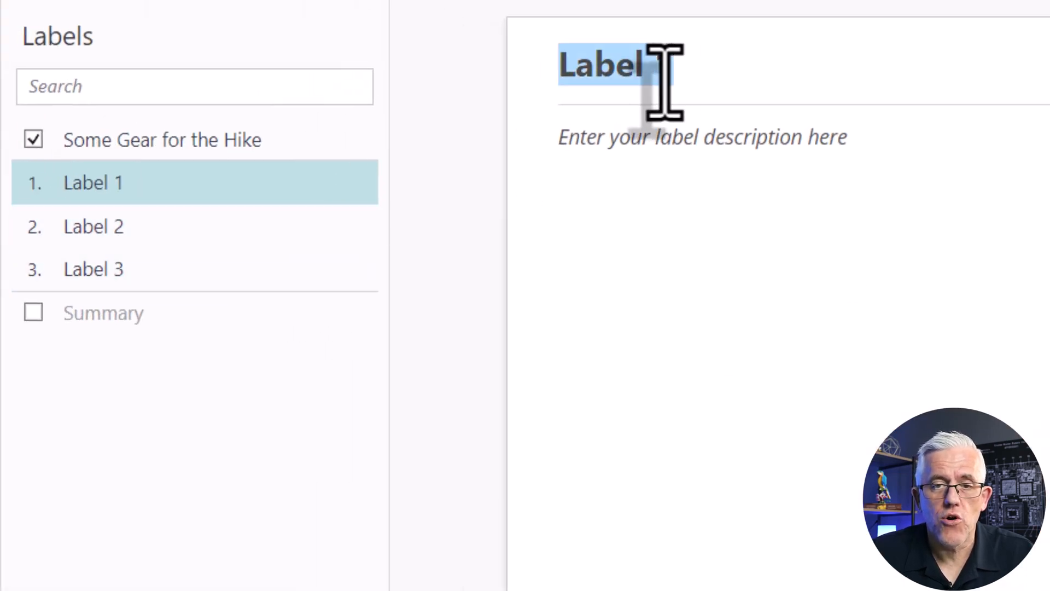
# Title the first label "Footwear" and enter its description "Footwear is very important on this hike."
pyautogui.write('Footwear')
pyautogui.press('Tab')
pyautogui.write('Footwear is very important on this hike.')
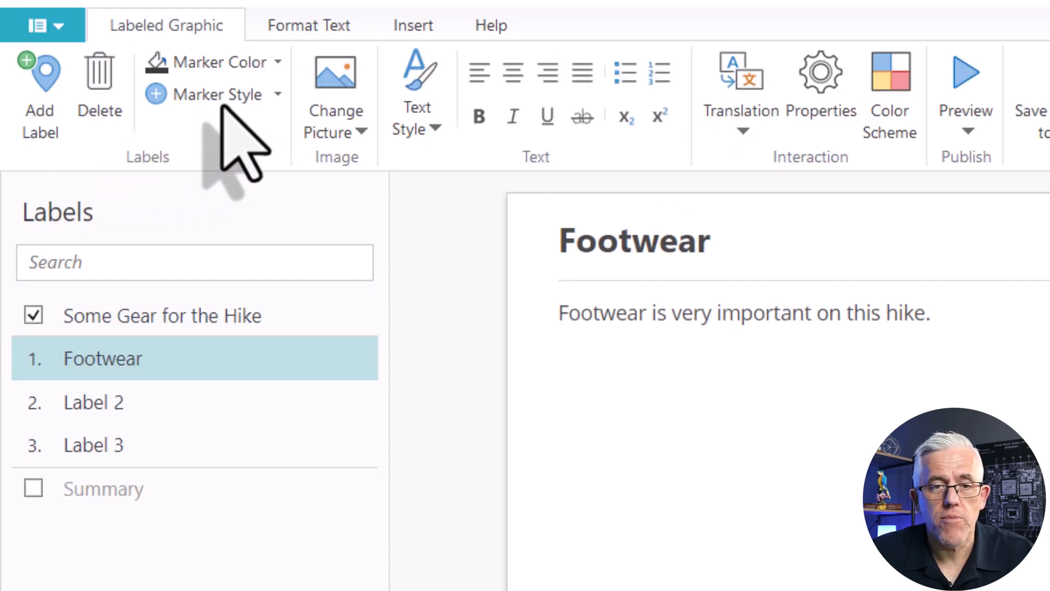
# Review the available marker styles, text styles and text translation options
pyautogui.click(246, 121)
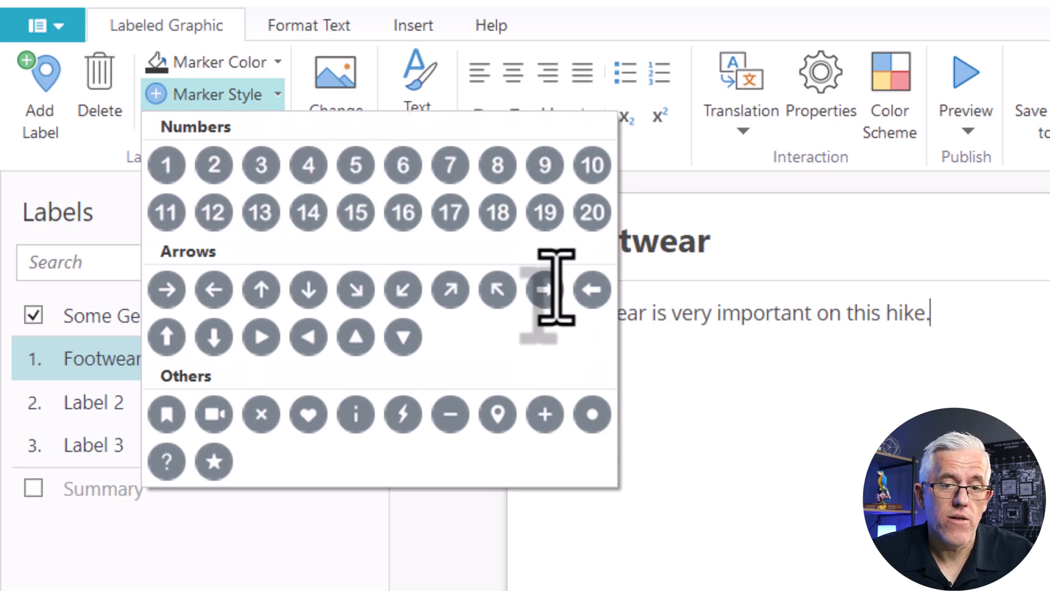
pyautogui.click(691, 313)
pyautogui.click(422, 110)
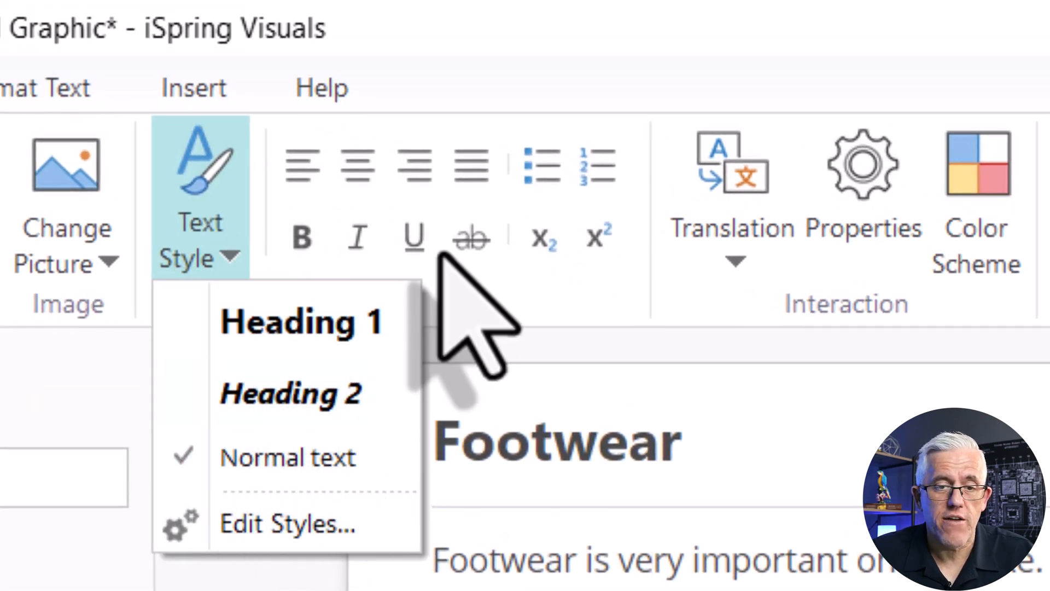
pyautogui.click(583, 308)
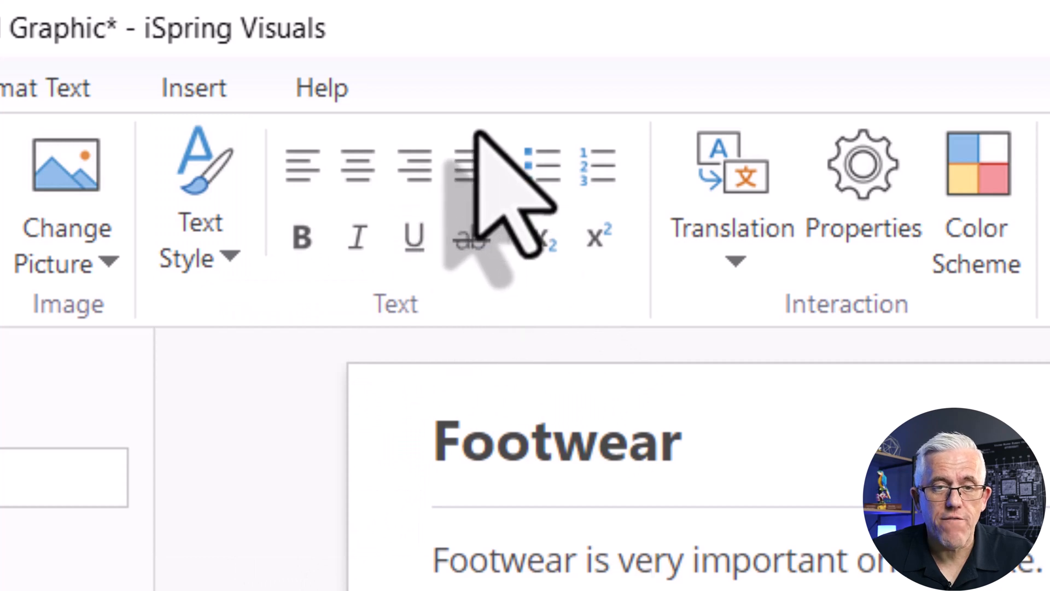
pyautogui.click(754, 265)
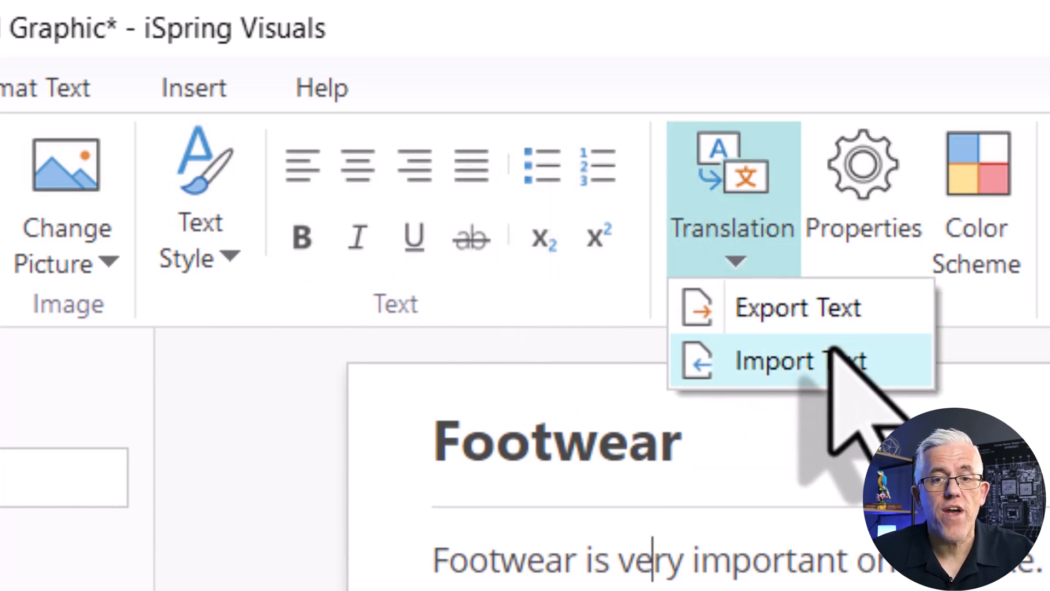
pyautogui.click(705, 112)
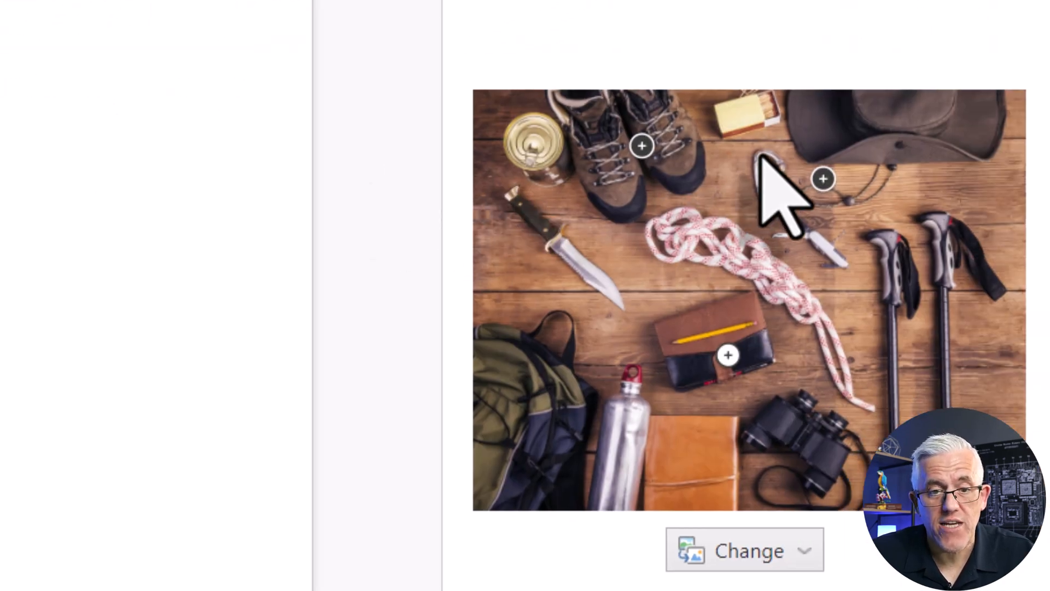
# Move a label marker onto the hiking poles, and add a fourth label with its marker placed on the binoculars
pyautogui.moveTo(729, 353); pyautogui.dragTo(920, 277)
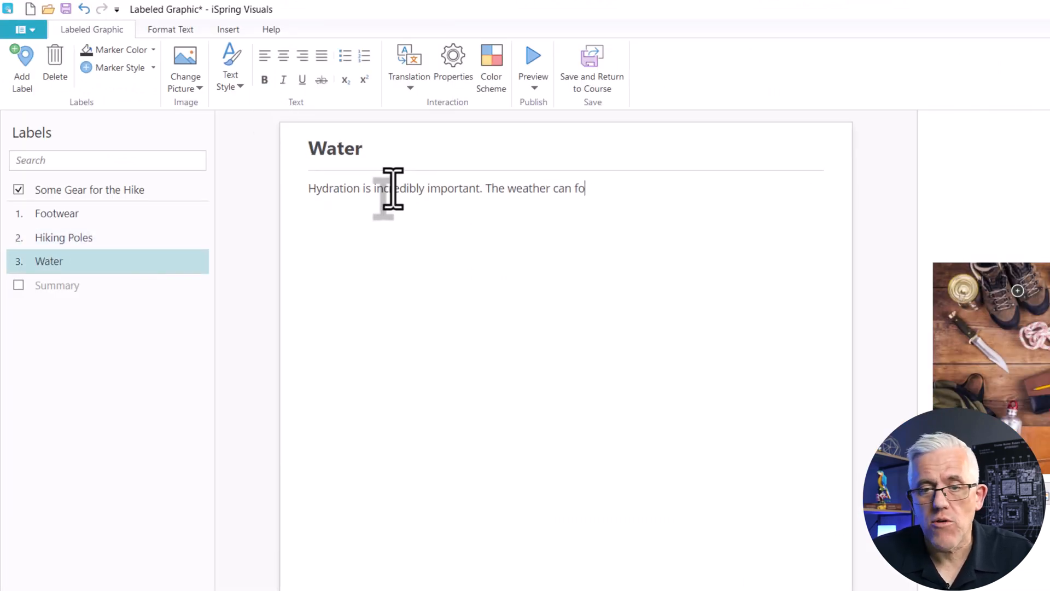
pyautogui.click(20, 74)
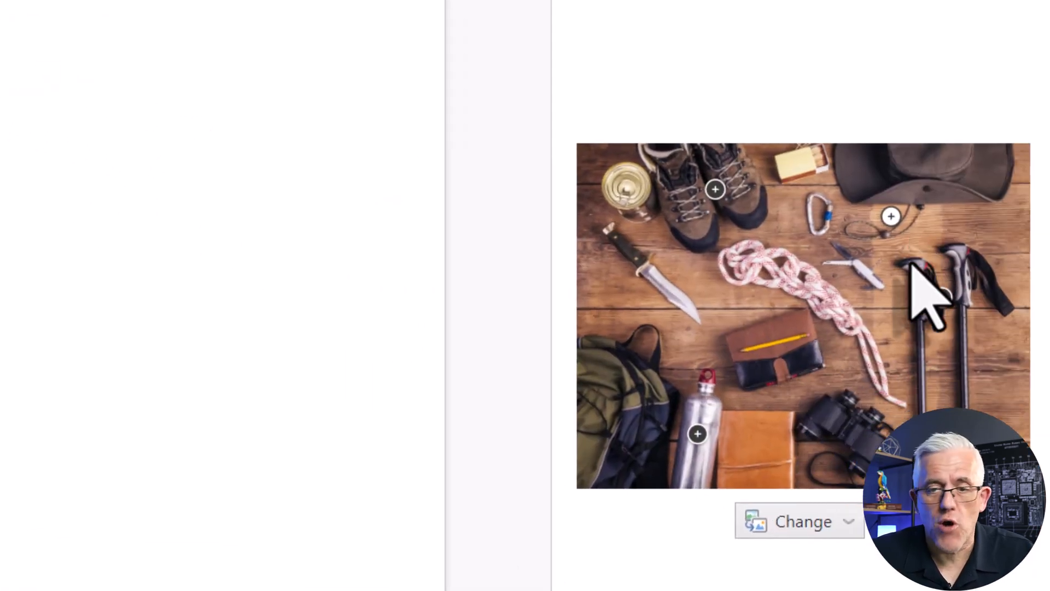
pyautogui.moveTo(892, 216)
pyautogui.mouseDown()
pyautogui.moveTo(843, 246)
pyautogui.moveTo(804, 323)
pyautogui.moveTo(836, 385)
pyautogui.mouseUp()
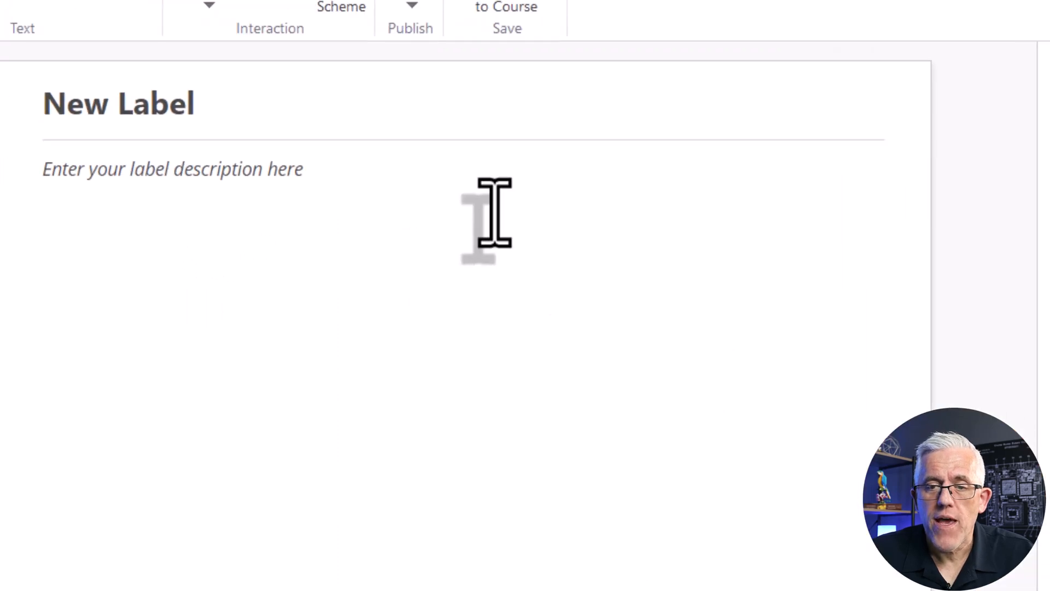
# Title the new label "Binoculars" and enter a description starting "Do you really needs these?" about sharing a pair and their weight over 7 days
pyautogui.click(299, 128)
pyautogui.write('Bi')
pyautogui.write('noculars')
pyautogui.click(236, 207)
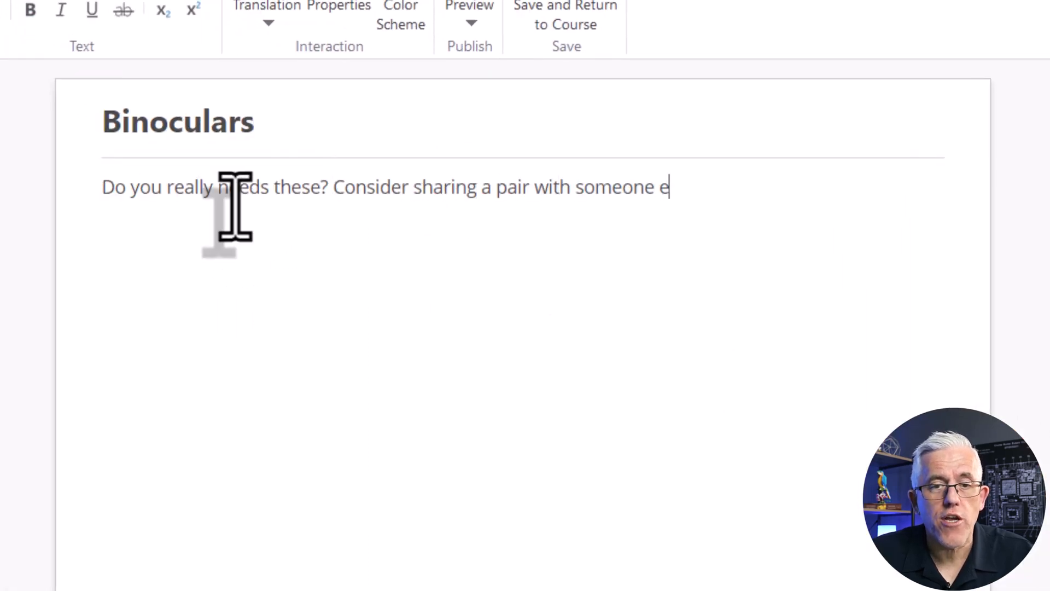
pyautogui.write('.')
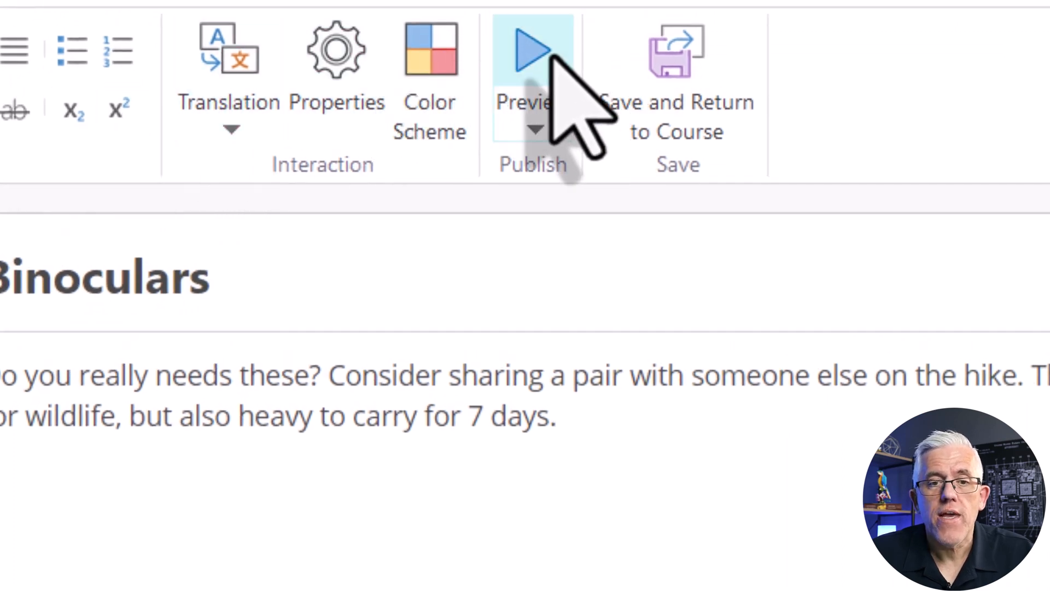
# Preview the interaction, going past the introduction and checking the Footwear, Hiking Poles, Water and Binoculars label descriptions
pyautogui.click(551, 54)
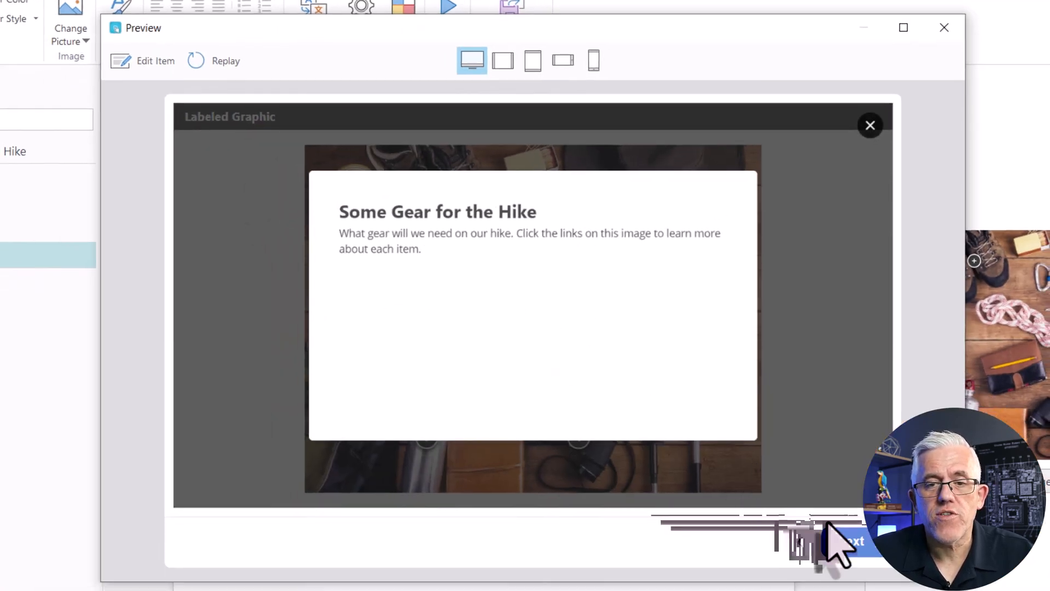
pyautogui.click(849, 541)
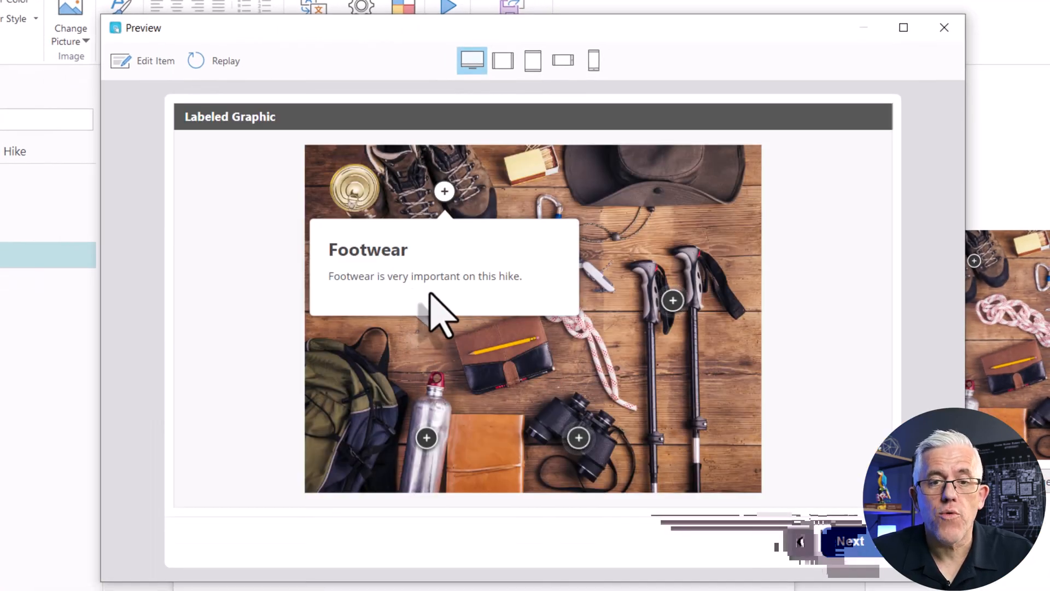
pyautogui.click(673, 301)
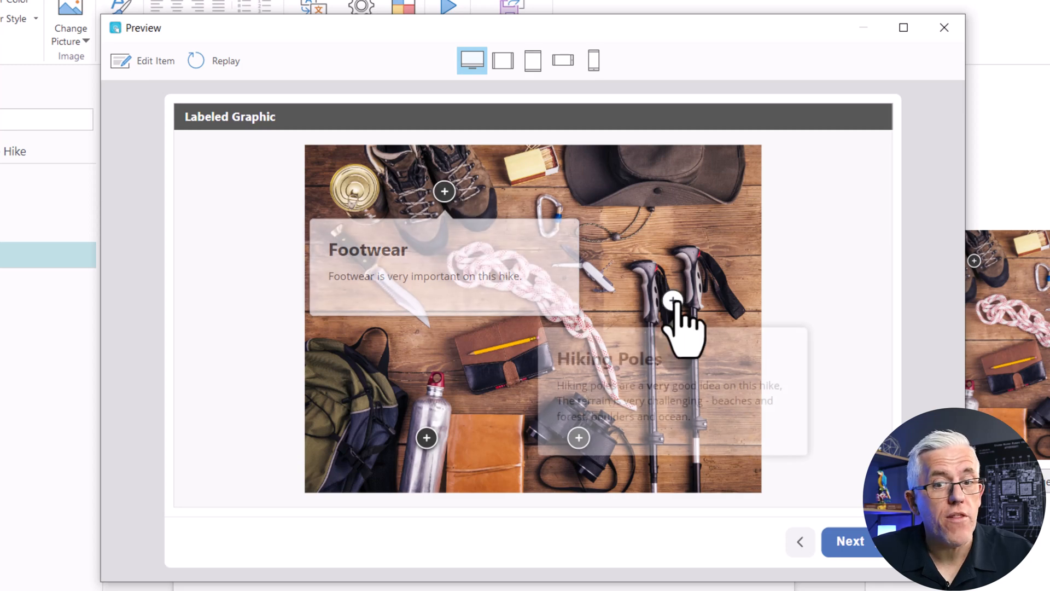
pyautogui.click(427, 438)
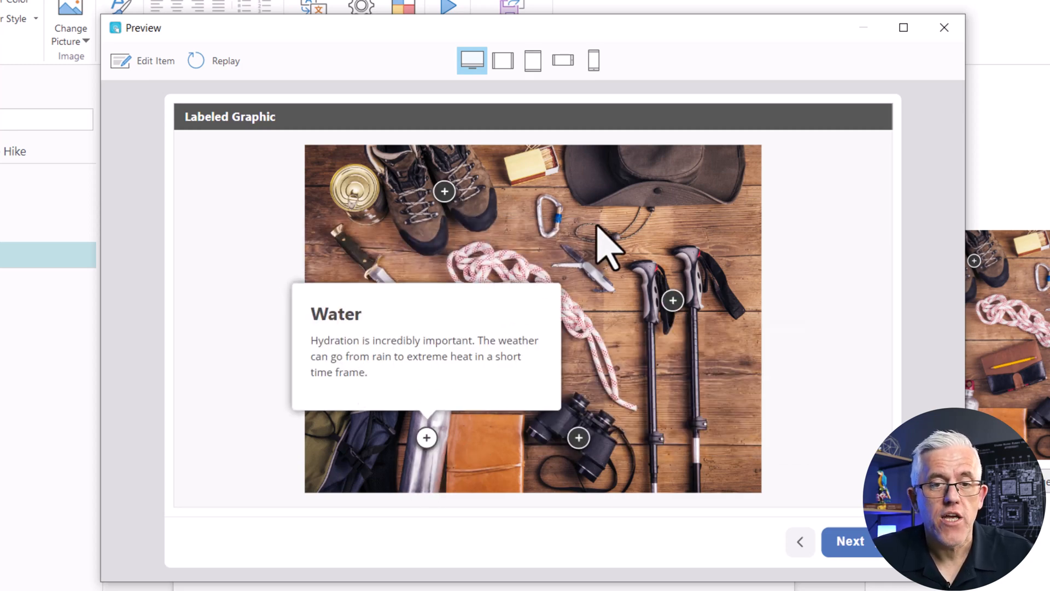
pyautogui.click(578, 438)
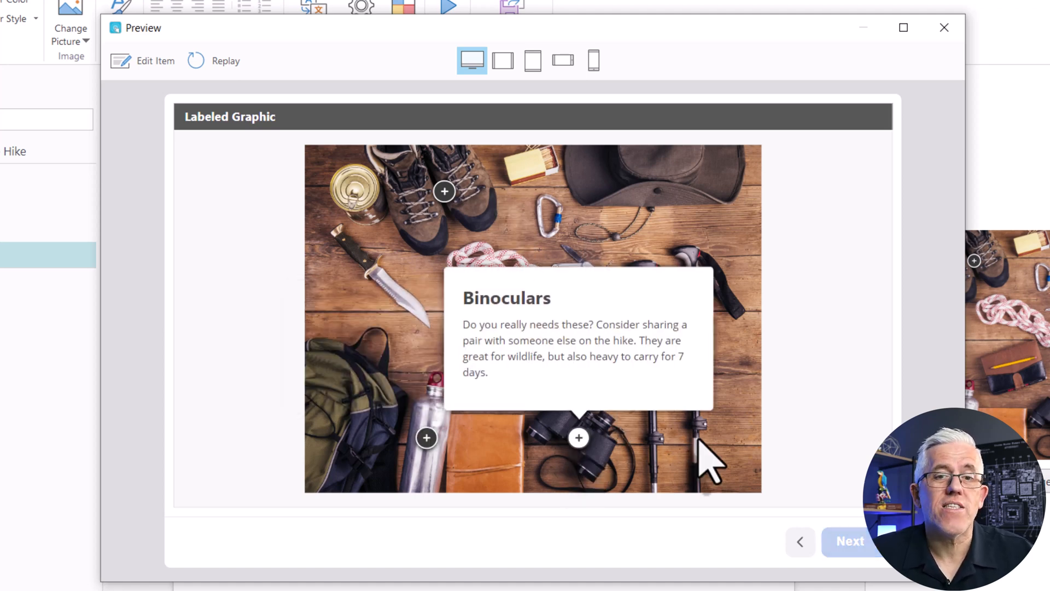
pyautogui.click(803, 541)
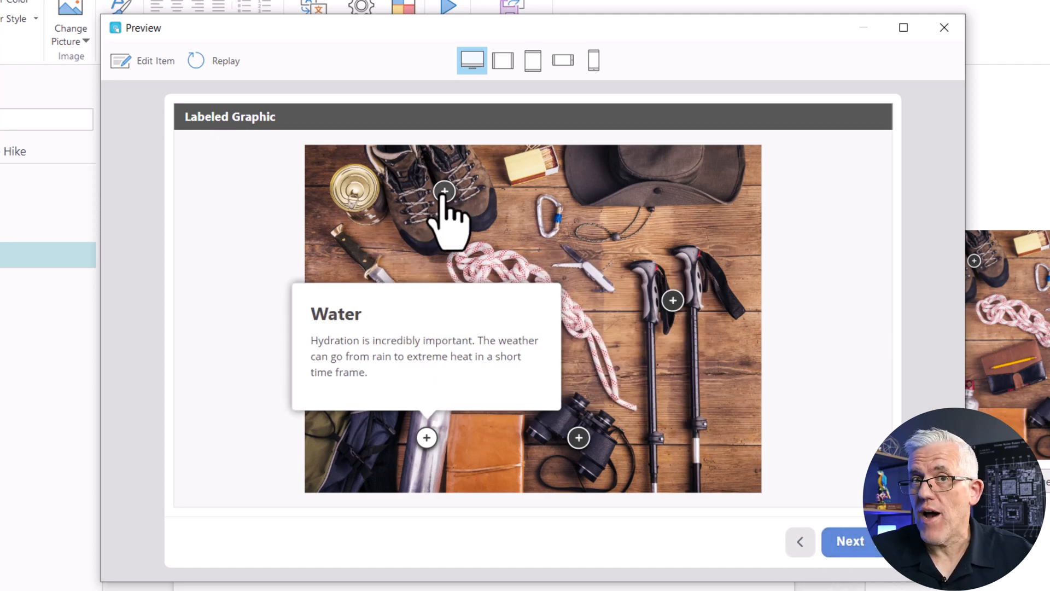
pyautogui.click(444, 191)
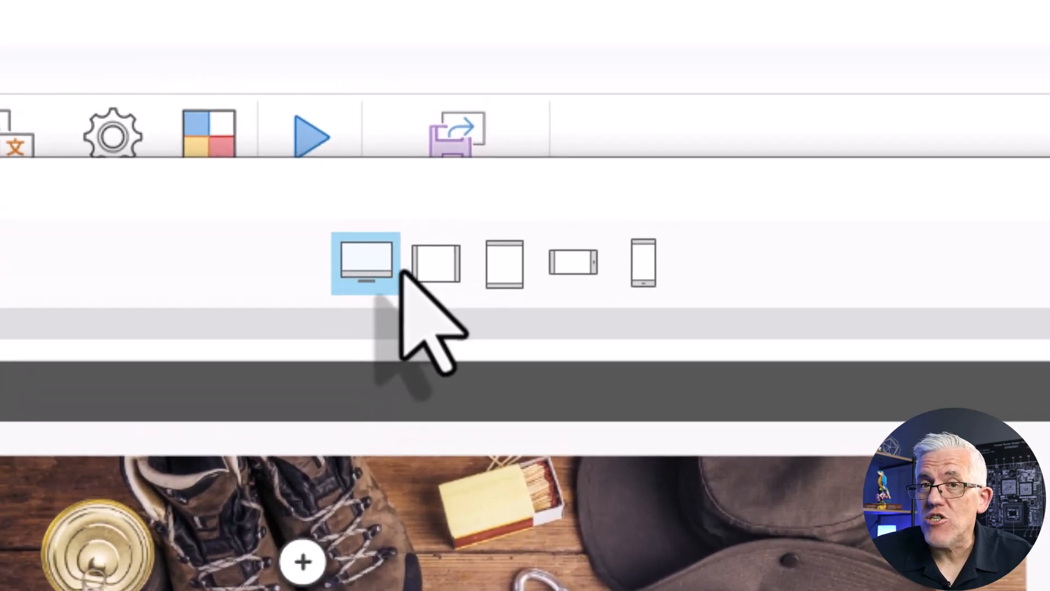
# Preview the interaction in tablet landscape, tablet portrait and phone landscape layouts, going through the introduction to the Footwear and Hiking Poles labels
pyautogui.click(502, 60)
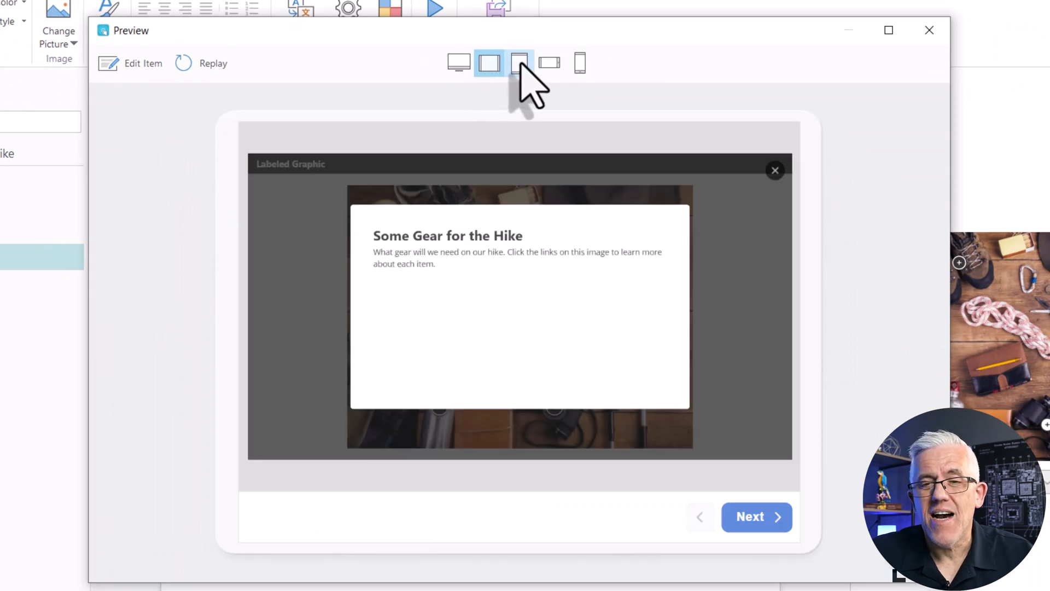
pyautogui.click(519, 63)
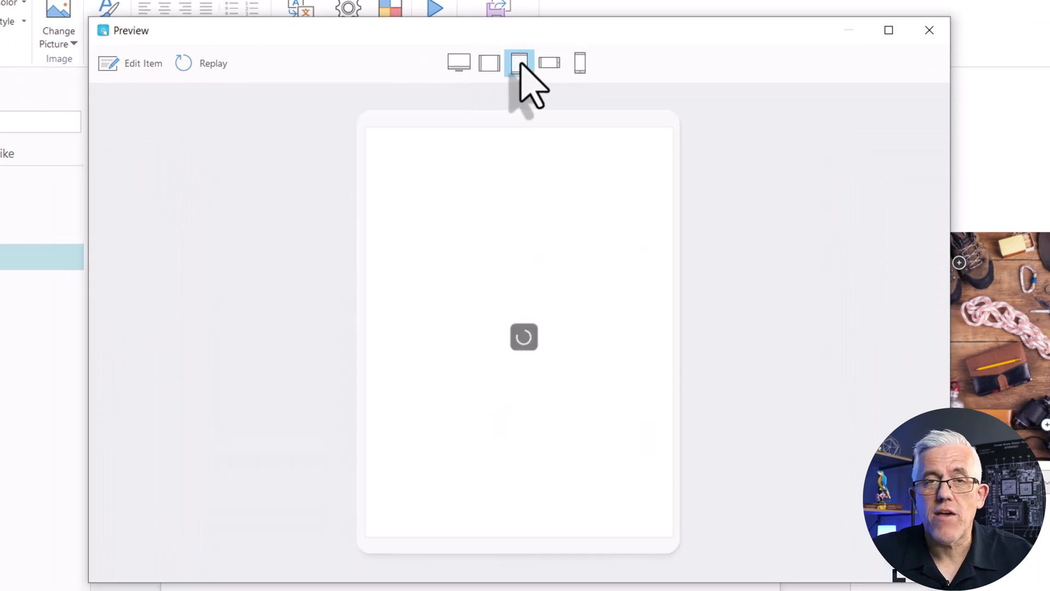
pyautogui.click(559, 66)
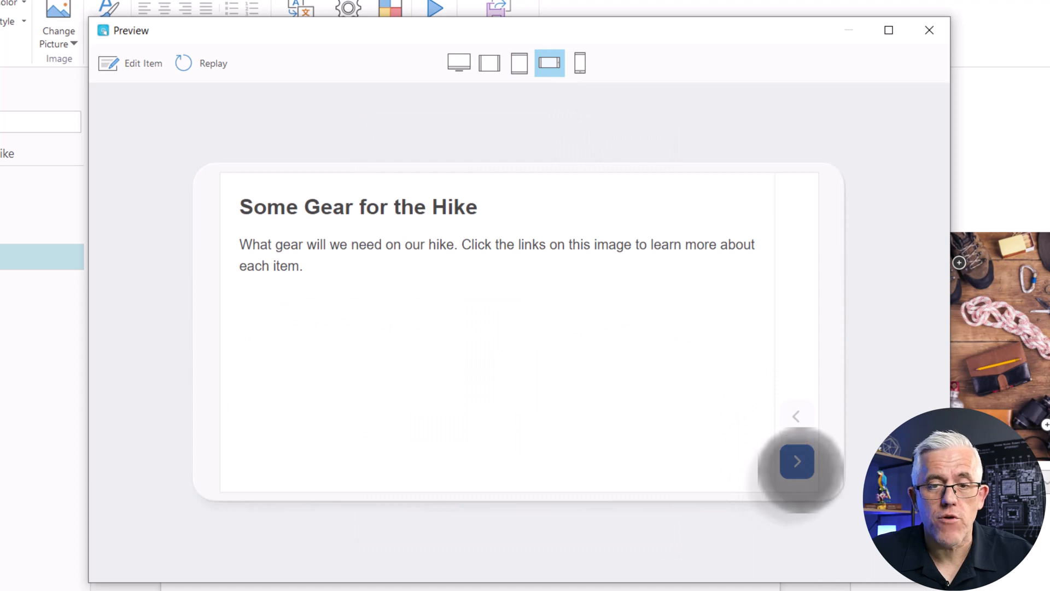
pyautogui.click(796, 461)
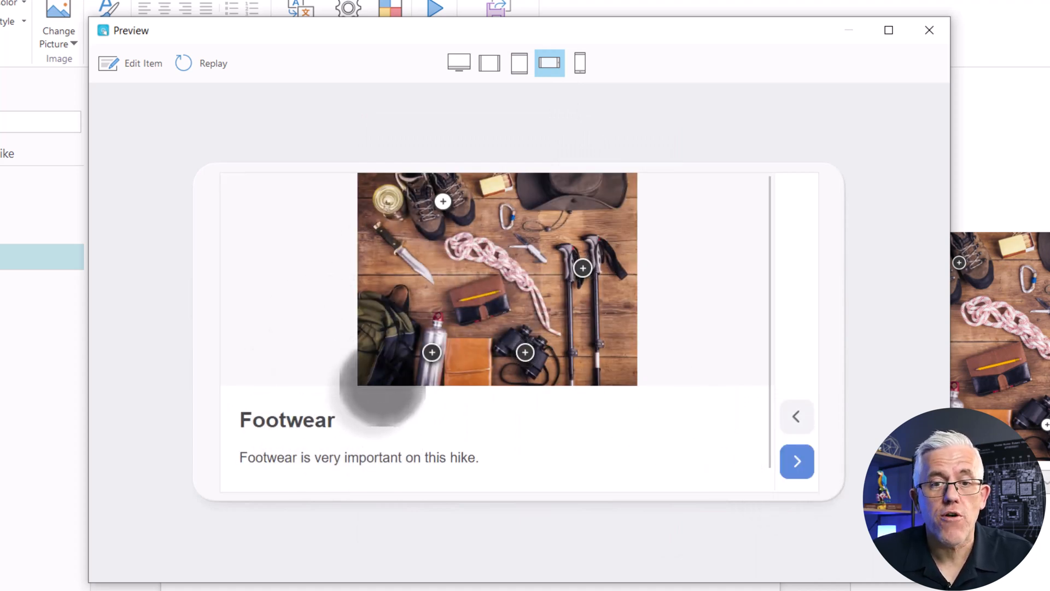
pyautogui.click(797, 461)
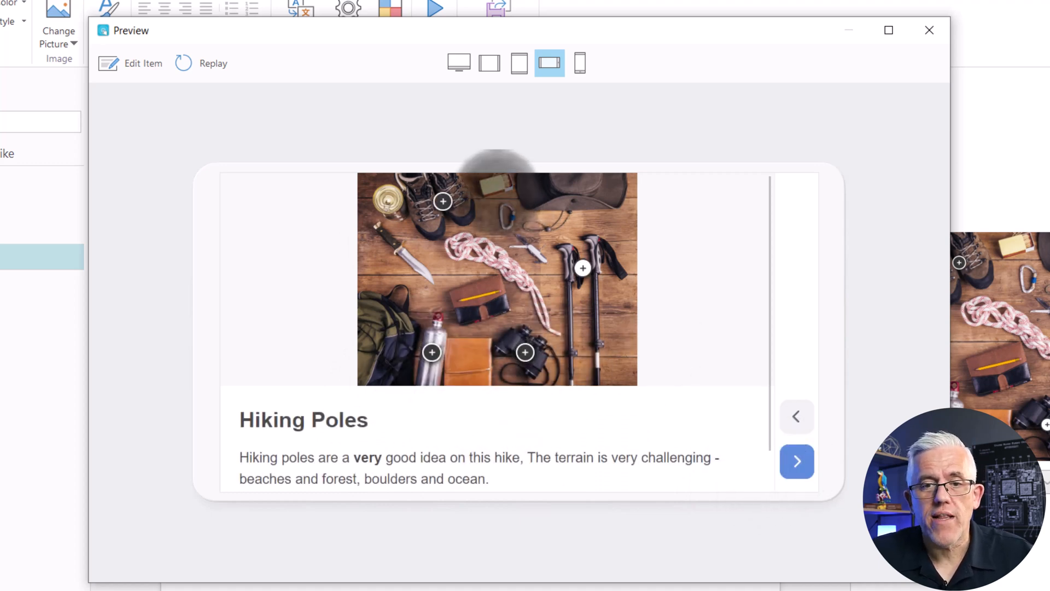
# Close the interaction preview and save the labeled graphic back into the course
pyautogui.click(929, 33)
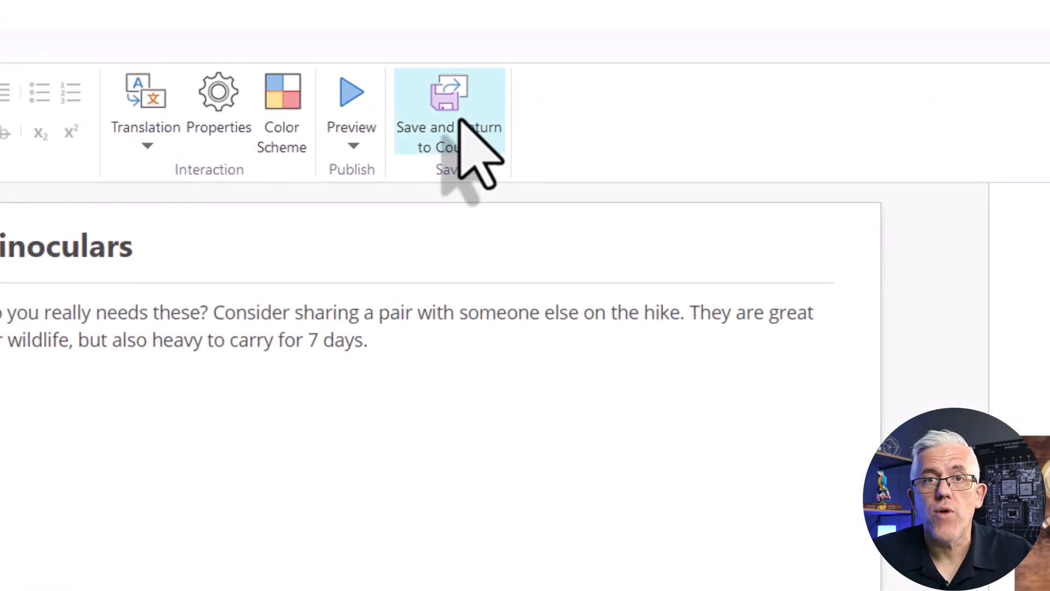
pyautogui.click(460, 121)
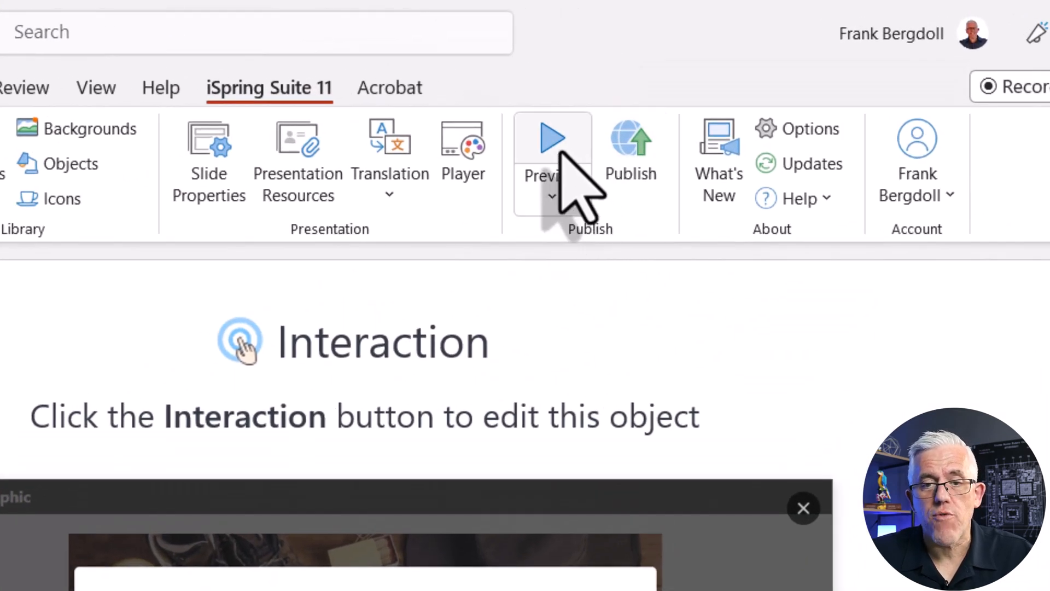
# Preview the whole course from the title slide through the module list and Module 1 slides to the hiker experience role-play
pyautogui.click(559, 154)
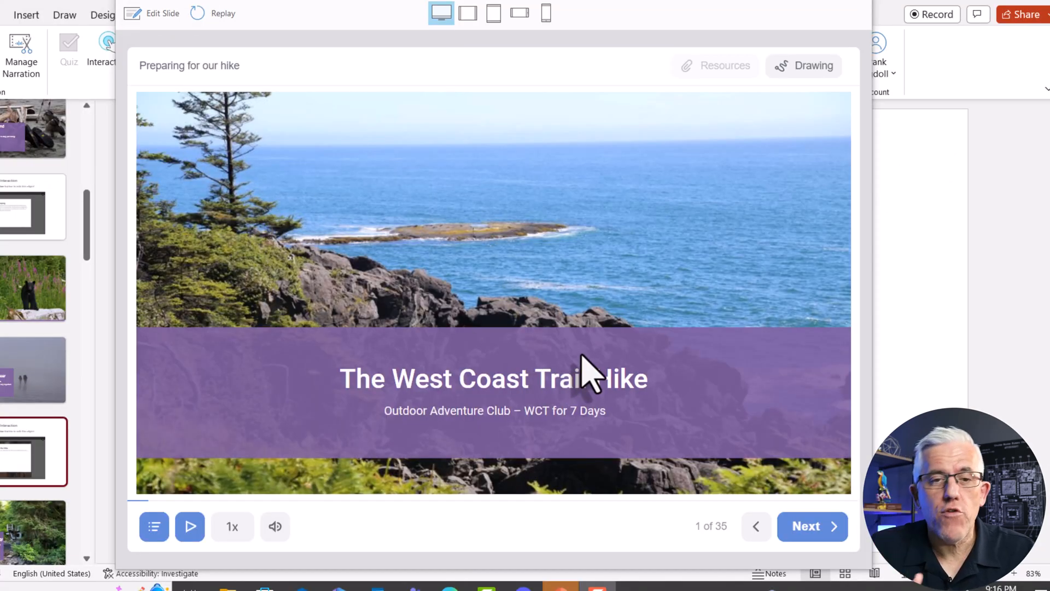
pyautogui.click(815, 530)
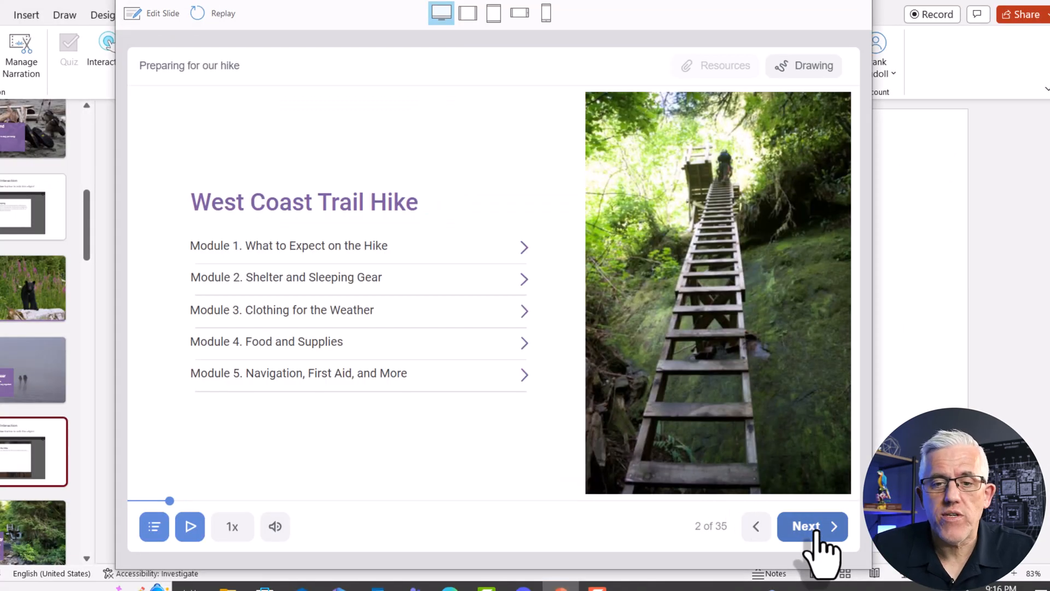
pyautogui.click(816, 532)
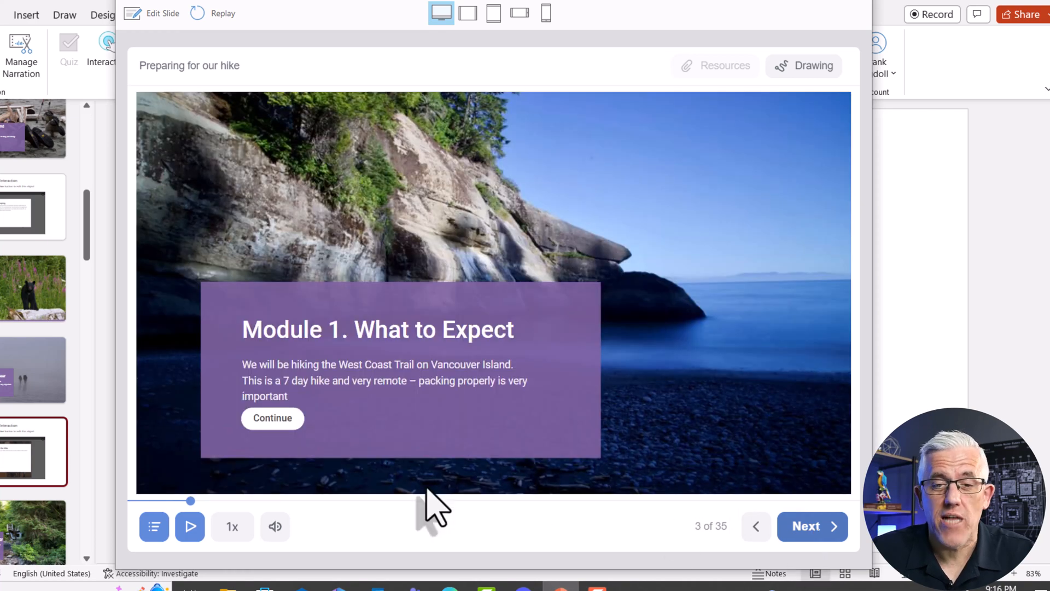
pyautogui.click(272, 419)
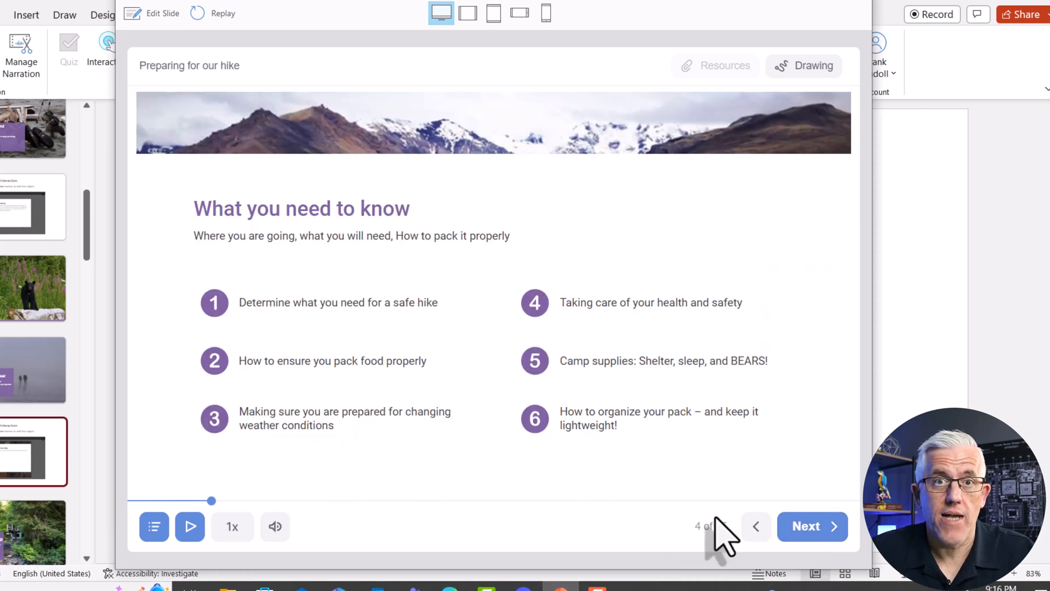
pyautogui.click(802, 539)
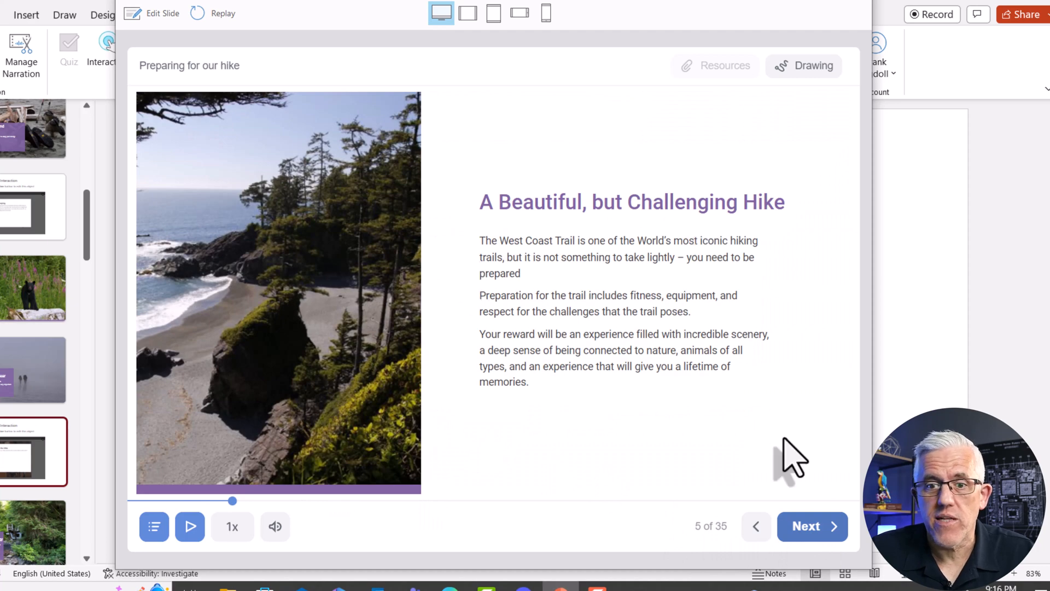
pyautogui.click(801, 535)
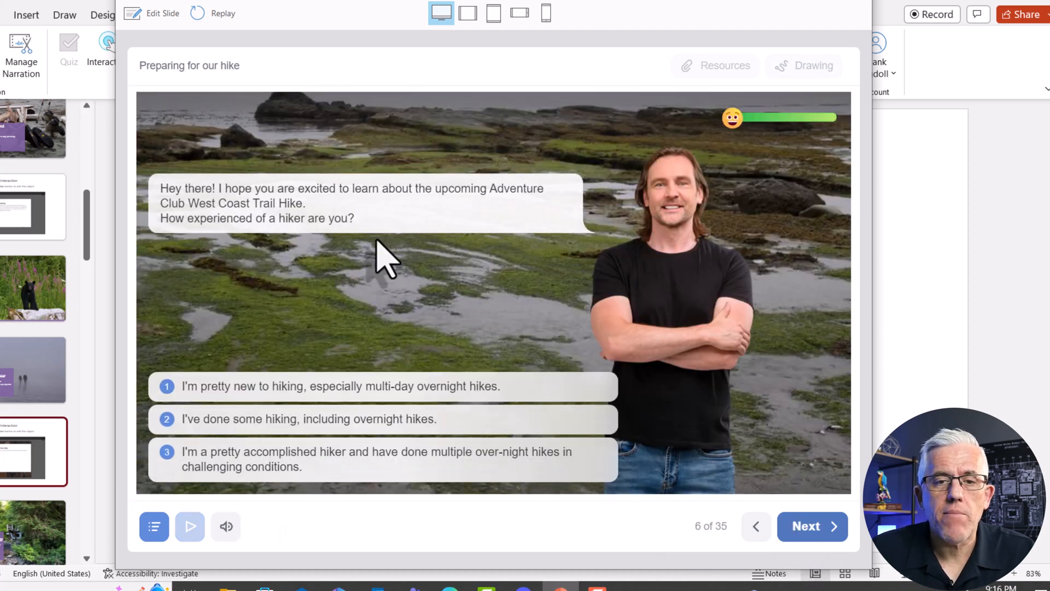
# Try the role-play with the "pretty new to hiking" answer and its Parks Canada link, and continue to Module 2's Shelter and Sleeping interaction
pyautogui.click(341, 393)
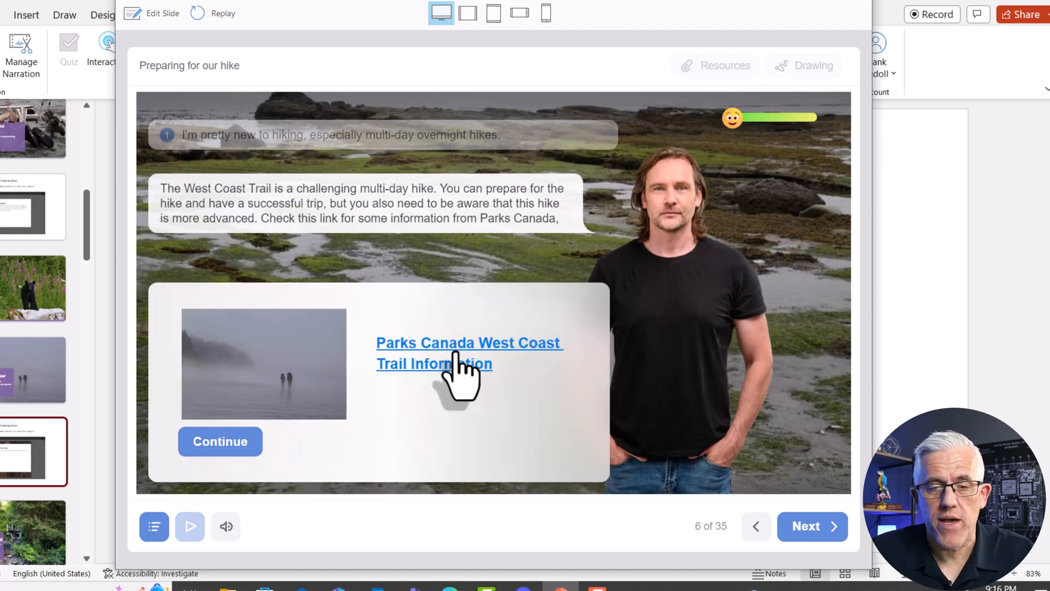
pyautogui.click(455, 355)
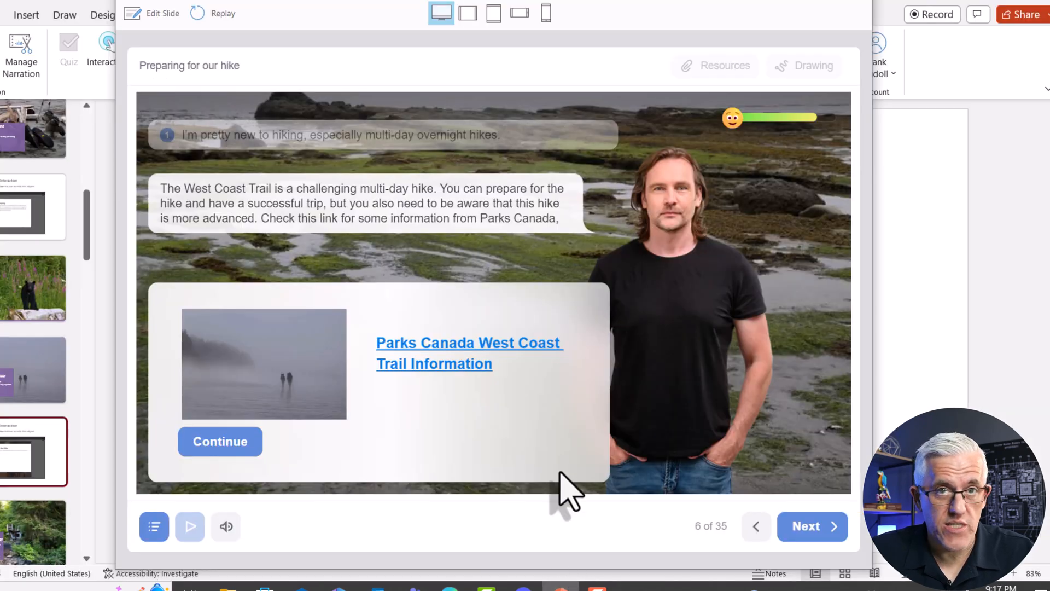
pyautogui.click(813, 526)
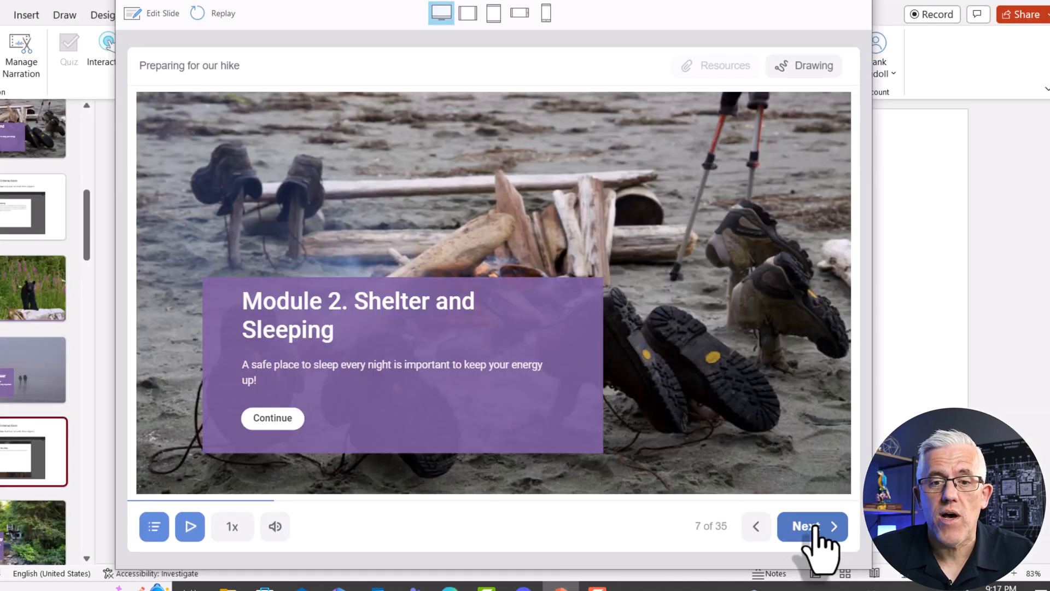
pyautogui.click(788, 528)
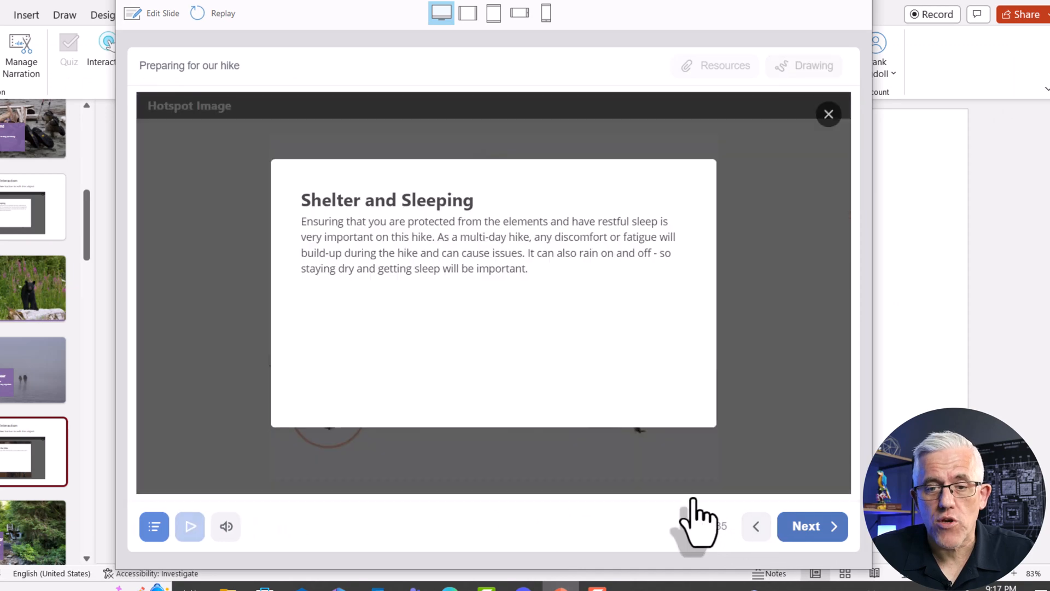